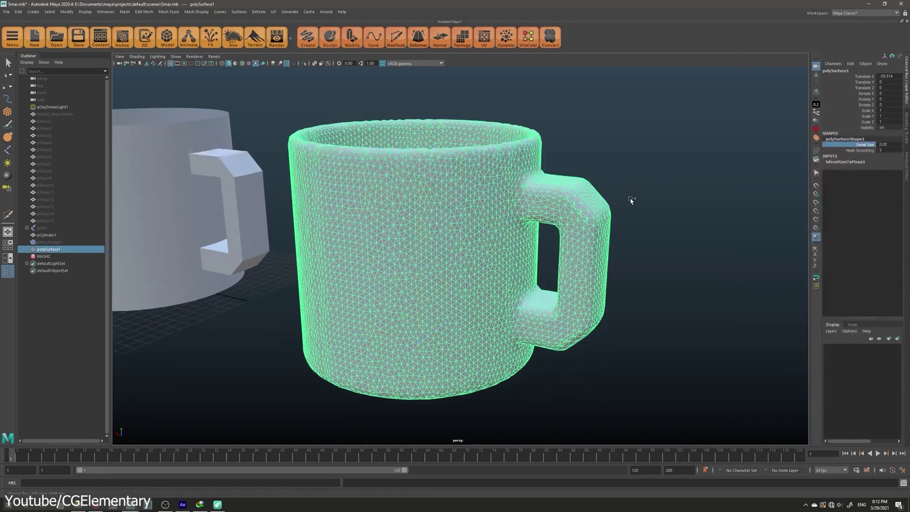
drag(275, 205, 322, 318)
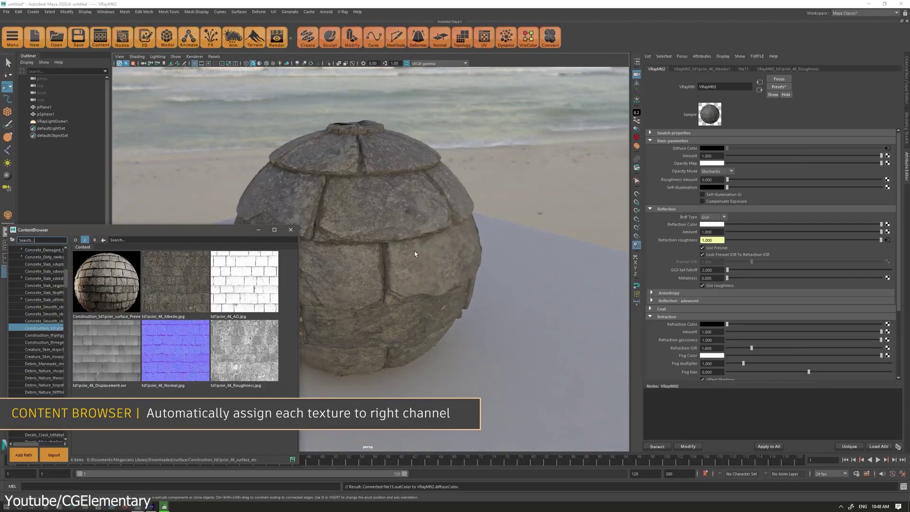
scroll(510, 291, up, 3)
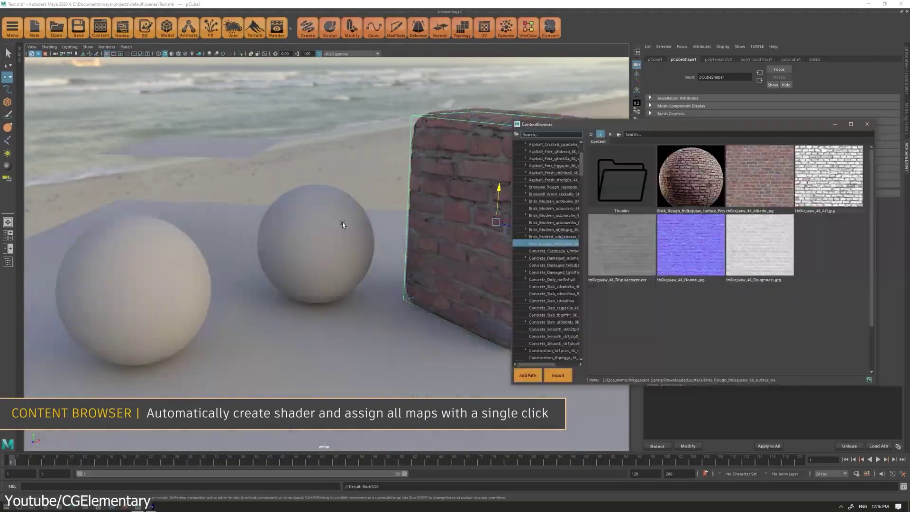
click(563, 301)
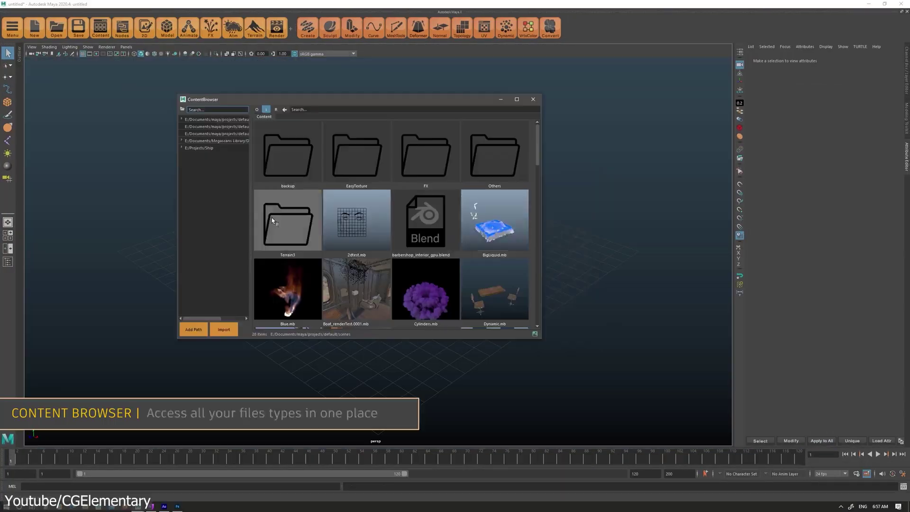
Browse the project's scenes in the Content Browser and open barbershop_interior_gpu.blend
scroll(370, 262, down, 5)
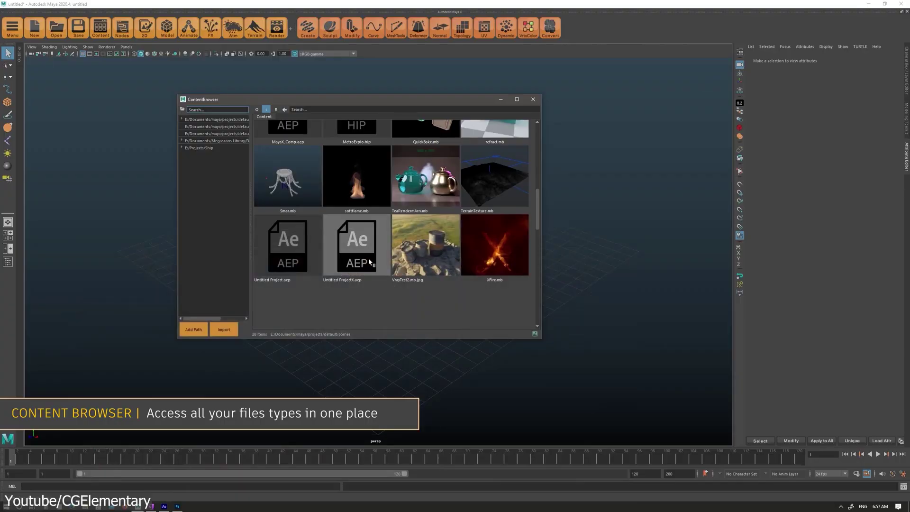
scroll(369, 262, up, 3)
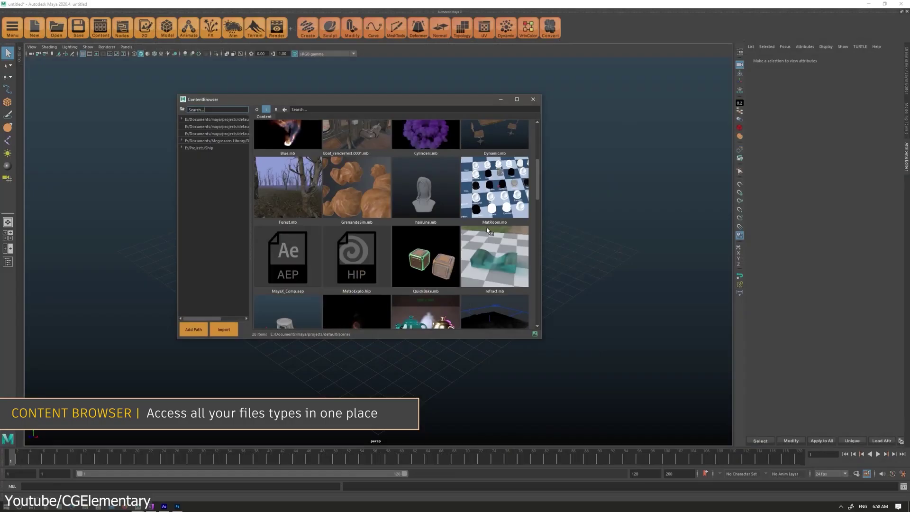
scroll(436, 197, up, 3)
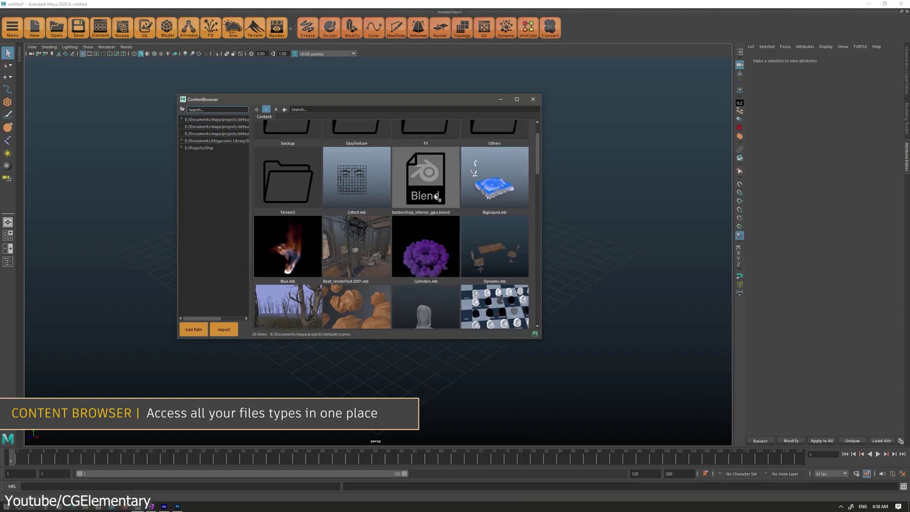
double_click(436, 197)
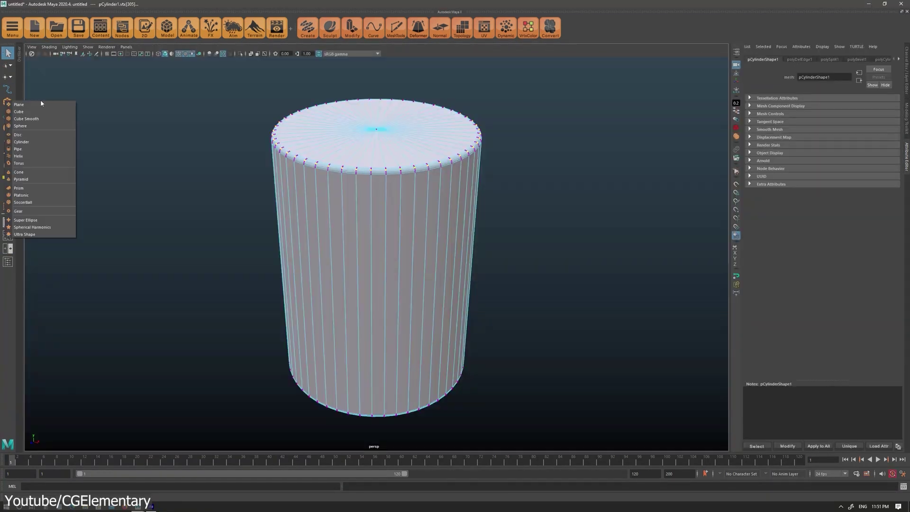
Place spheres on the cylinder's top rim vertices and distribute cubes around its middle edge loop
click(20, 126)
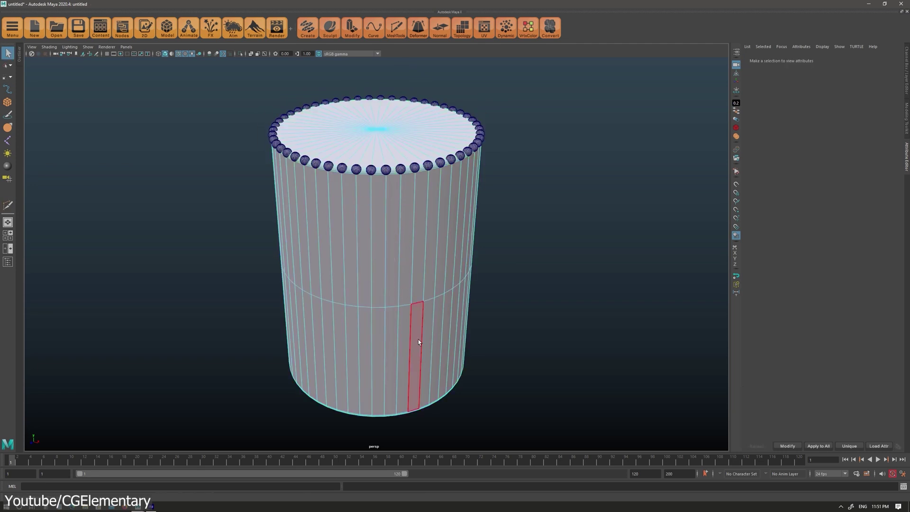
click(7, 102)
click(20, 120)
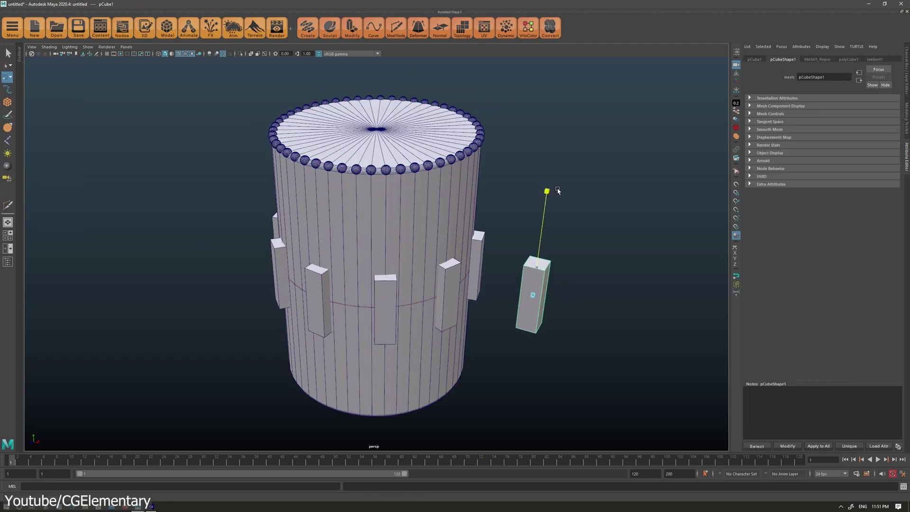
key(q)
click(538, 288)
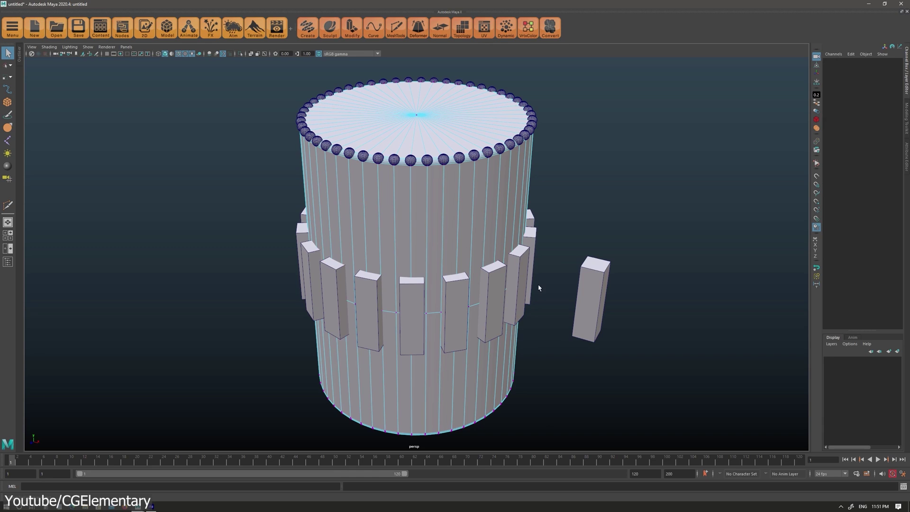
drag(545, 288, 567, 286)
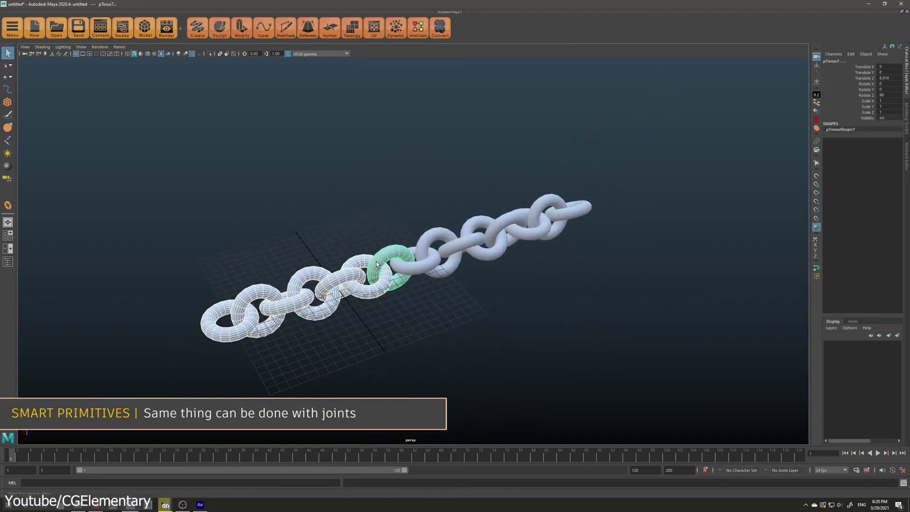
Create smart joints along the chain links and bind the selected torus meshes to them as skin
click(30, 146)
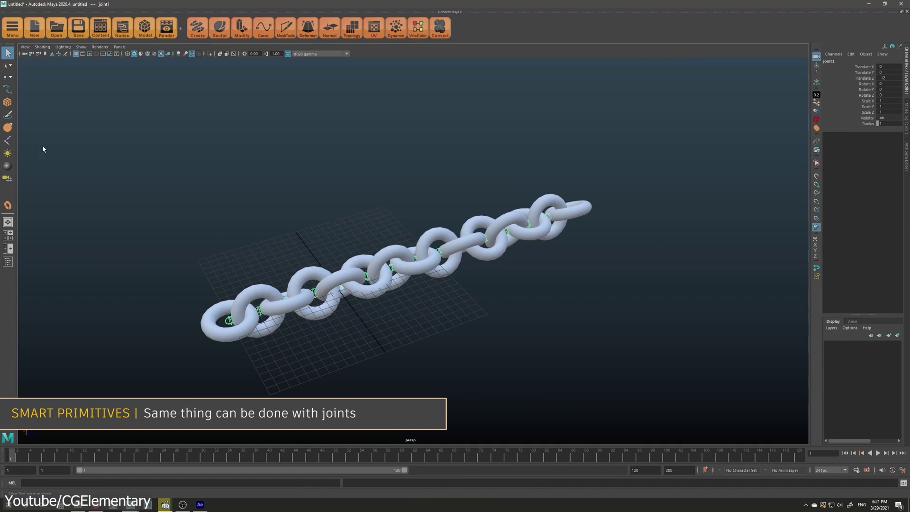
click(7, 262)
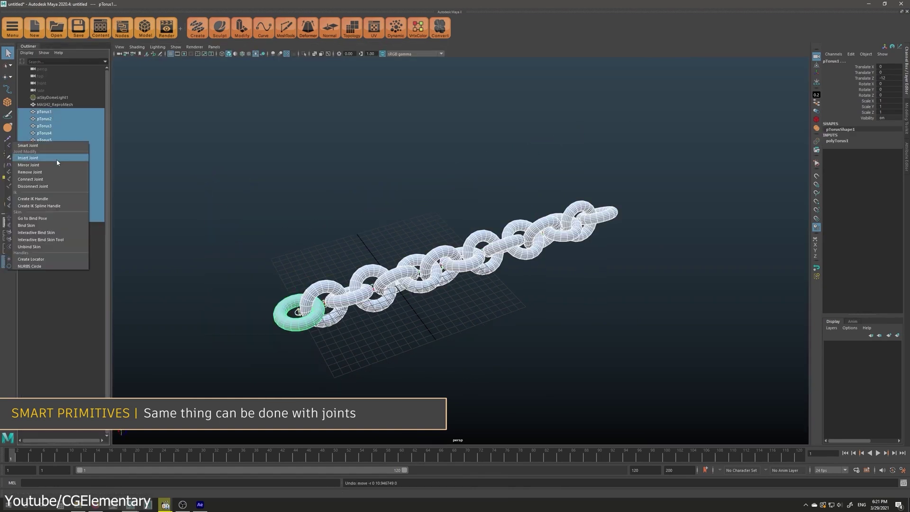
click(55, 225)
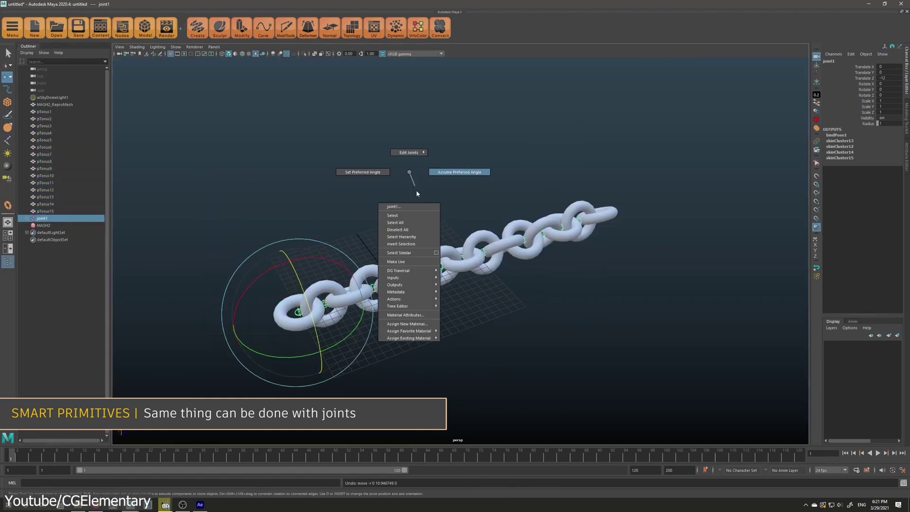
drag(596, 177, 558, 193)
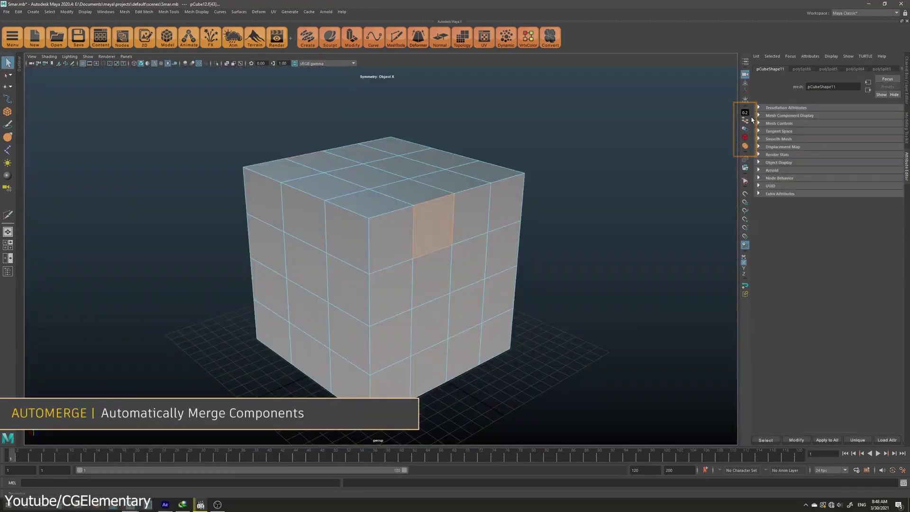
Enable automerge and extrude the selected upper side face of the cube outward with symmetry on
click(746, 120)
key(ctrl+e)
drag(416, 214, 496, 208)
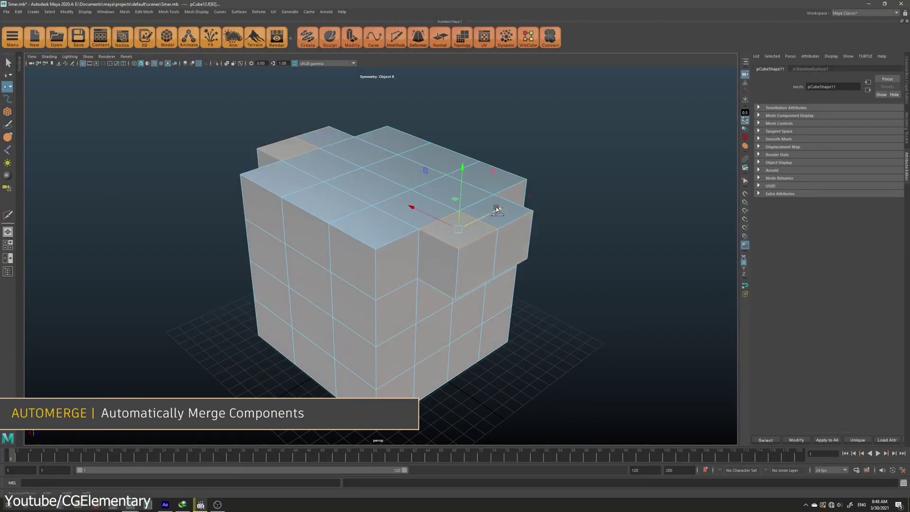
alt+drag(487, 93, 349, 156)
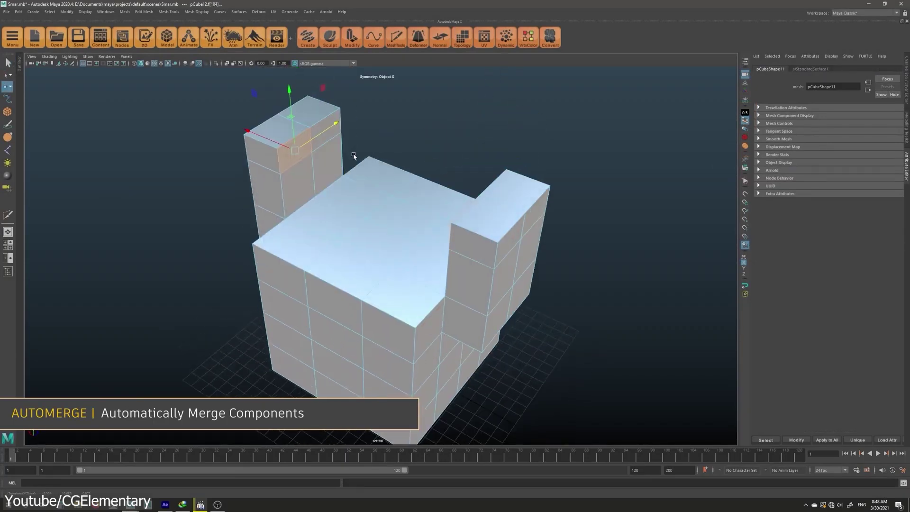
Extrude the inner top face of the raised tower toward the centre, bridging it to the mirrored tower
click(284, 126)
key(ctrl+e)
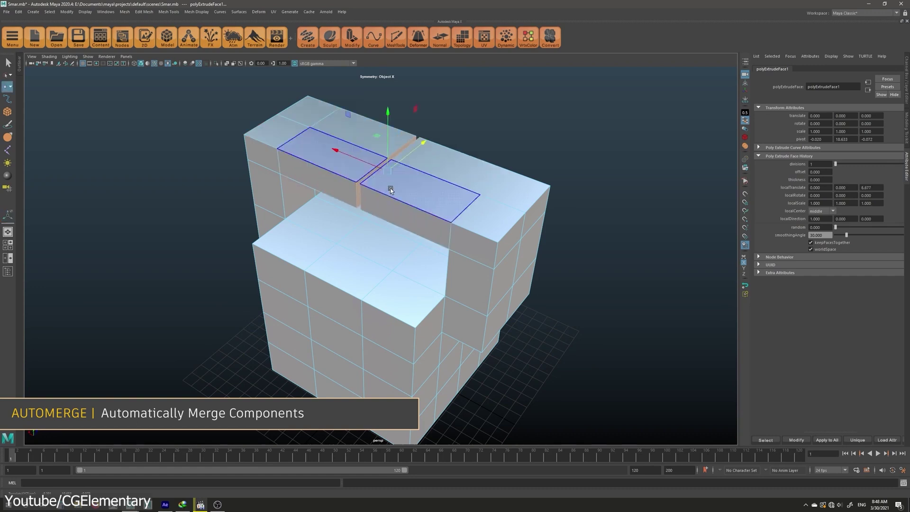
Extrude a lower side face of the cube and the rectangular region on its adjoining side
alt+drag(470, 248, 512, 182)
click(511, 183)
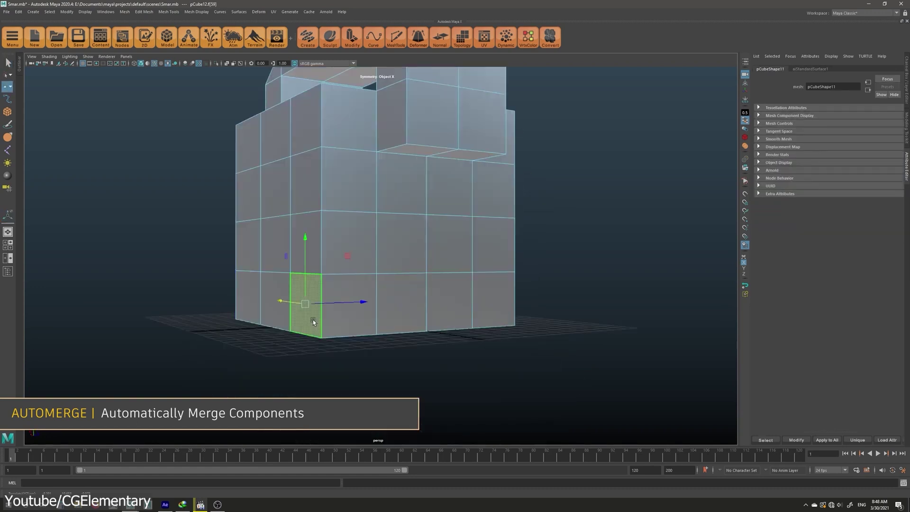
click(406, 300)
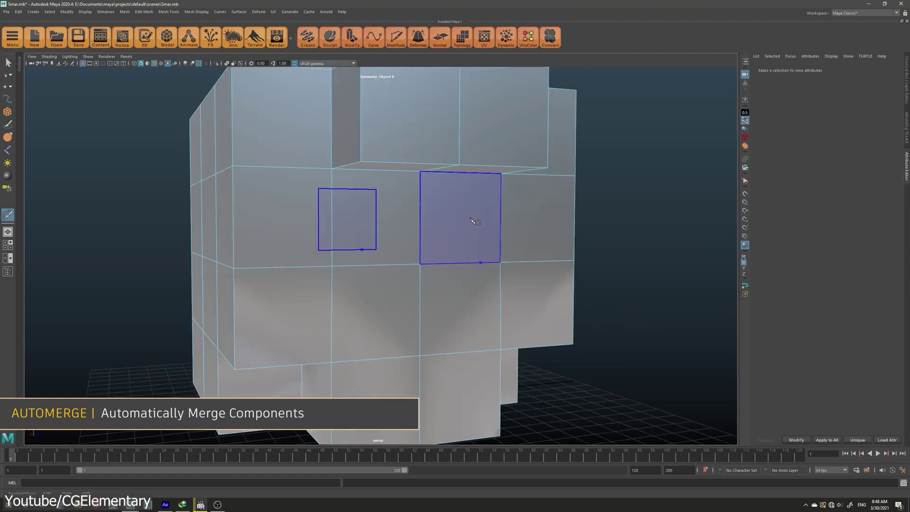
alt+drag(402, 249, 442, 261)
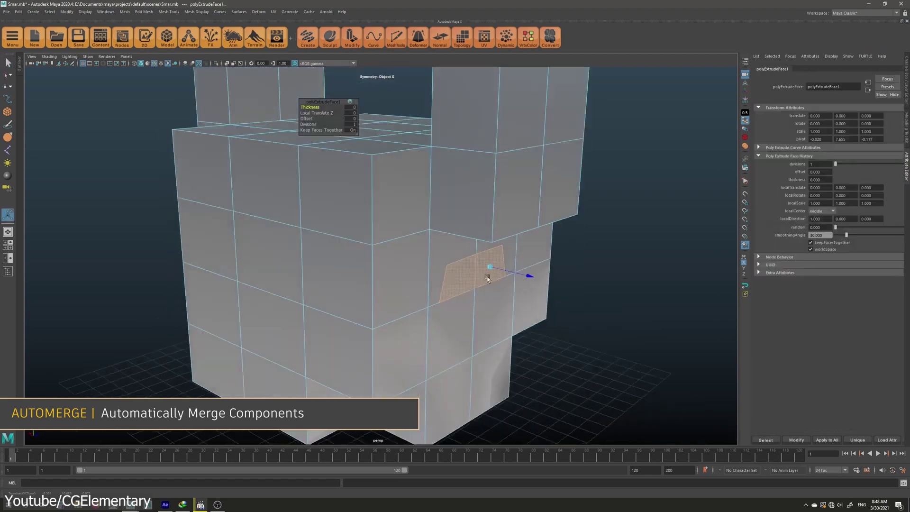
key(ctrl+e)
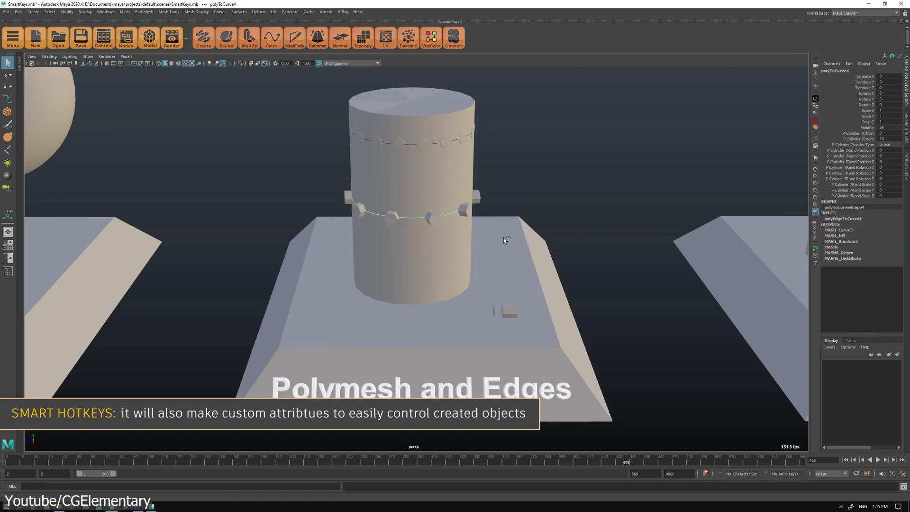
Select the small source block beside the cylinder and activate the Move tool
click(509, 311)
key(w)
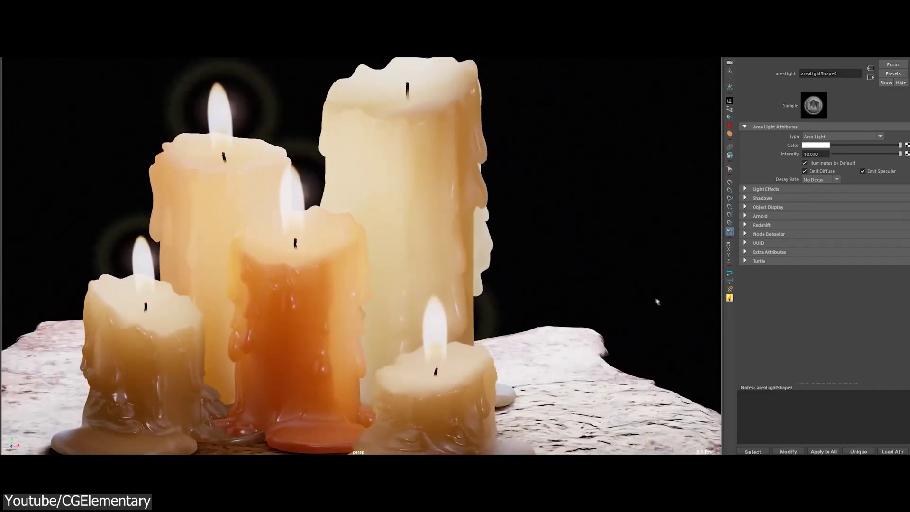
Edit the color of the area light in the candle scene
alt+drag(655, 300, 474, 312)
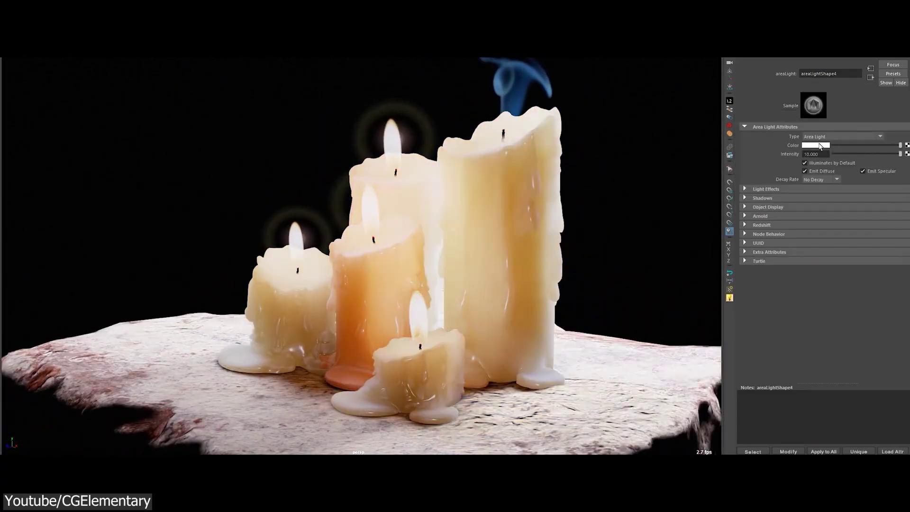
click(815, 145)
click(832, 165)
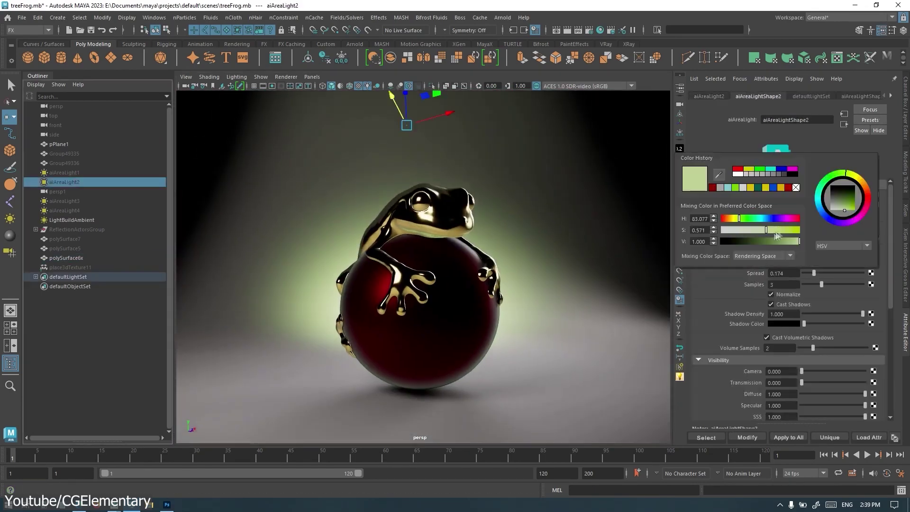
Shift the area light behind the frog to a more saturated green and make the ground material green
drag(742, 221, 750, 223)
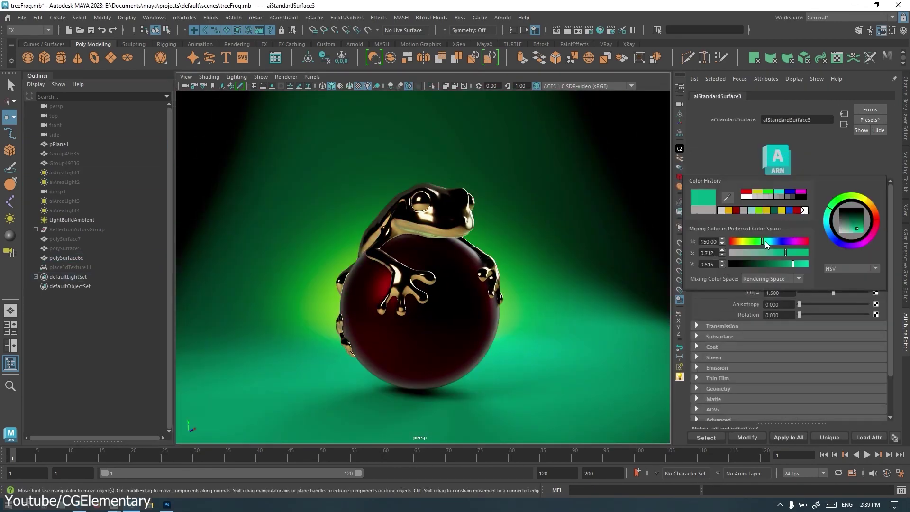
click(787, 207)
text(1)
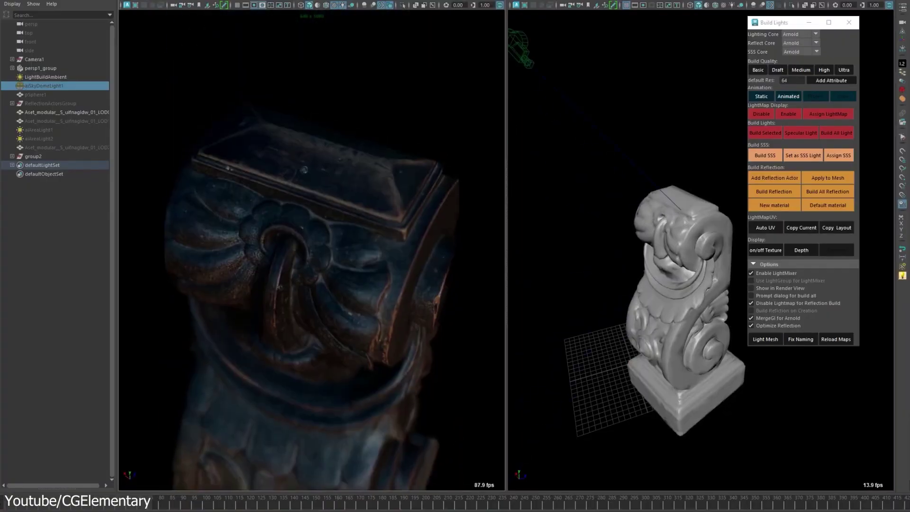
Toggle the area lights in the carved column scene to compare their contributions to the lighting
click(21, 129)
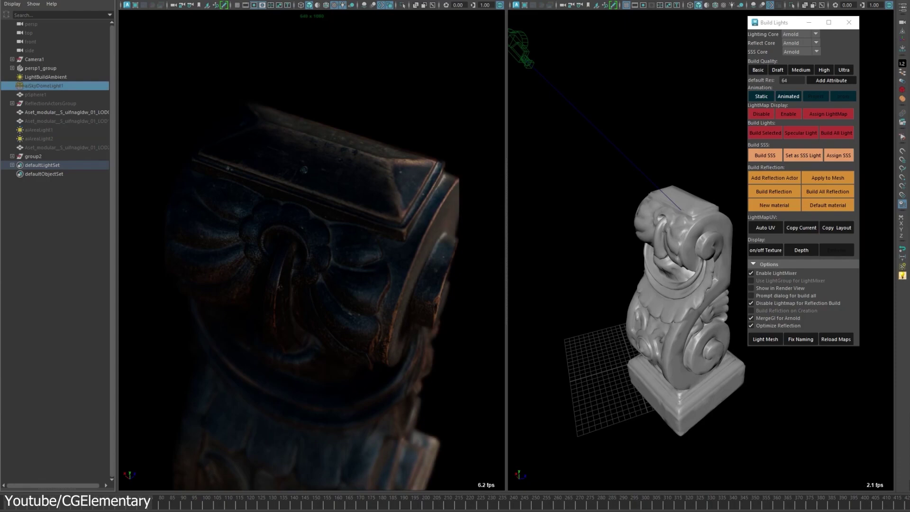
click(48, 130)
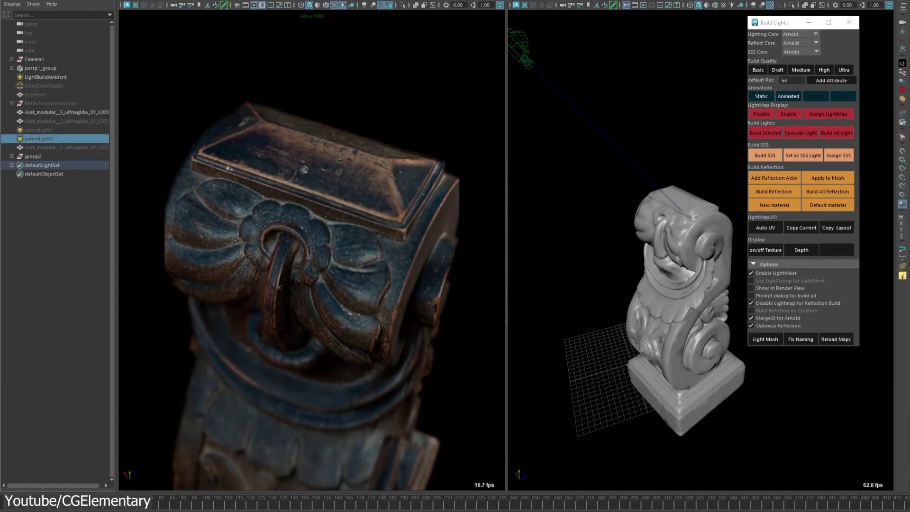
alt+drag(332, 275, 258, 178)
click(259, 178)
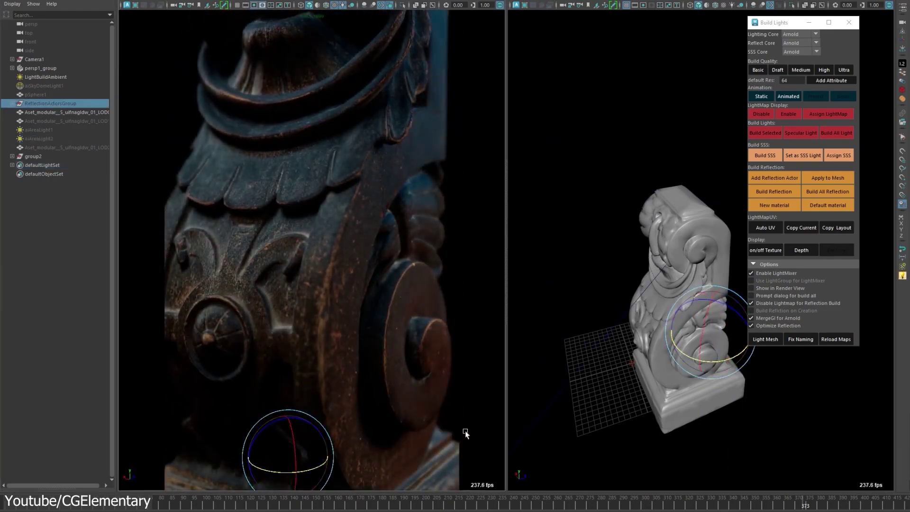
Toggle the sky dome light's visibility to isolate the area lighting on the carved column
alt+drag(465, 431, 426, 325)
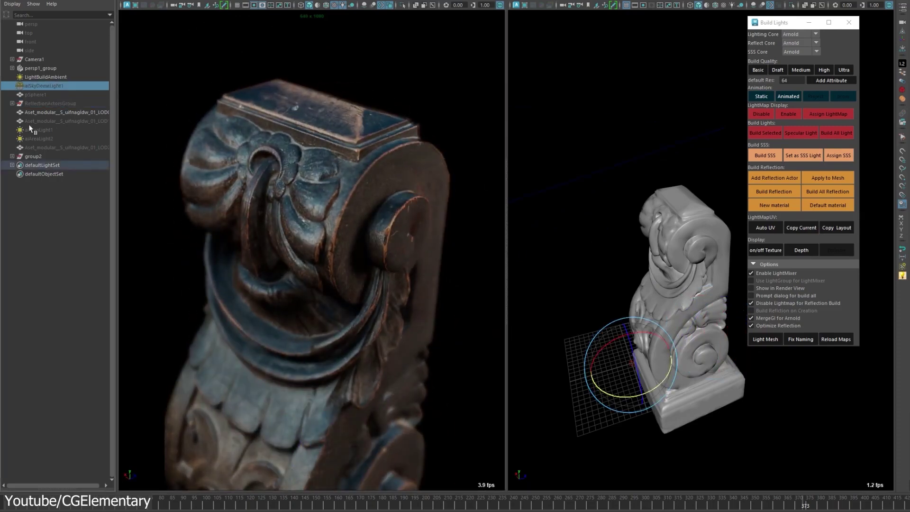
key(ctrl+h)
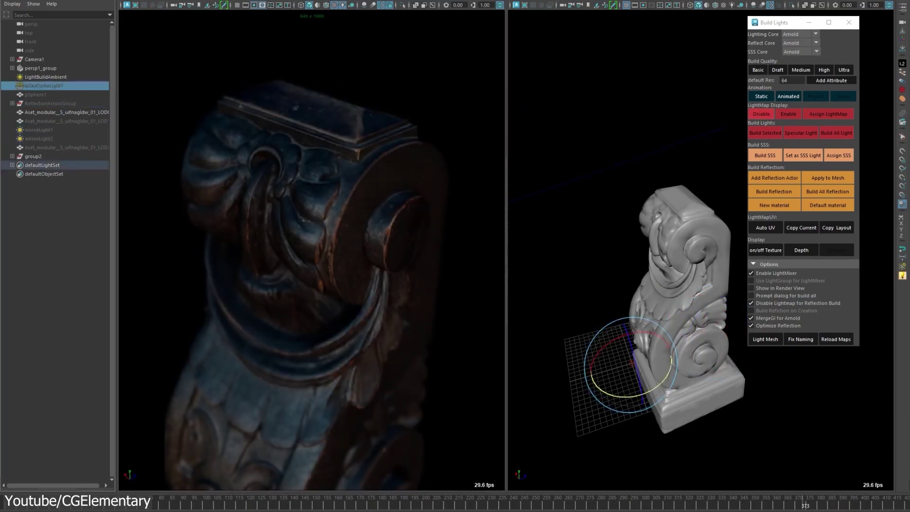
click(357, 170)
click(43, 85)
alt+drag(303, 203, 346, 266)
click(383, 245)
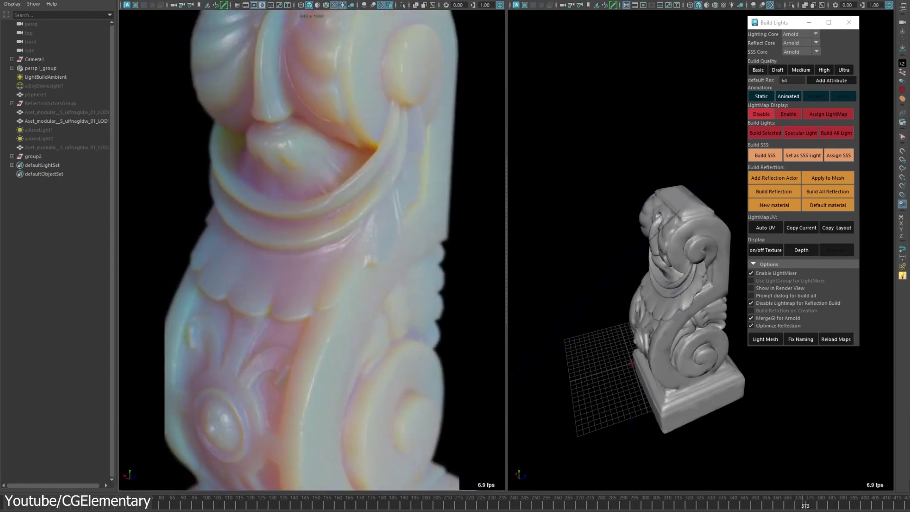
alt+drag(296, 207, 300, 252)
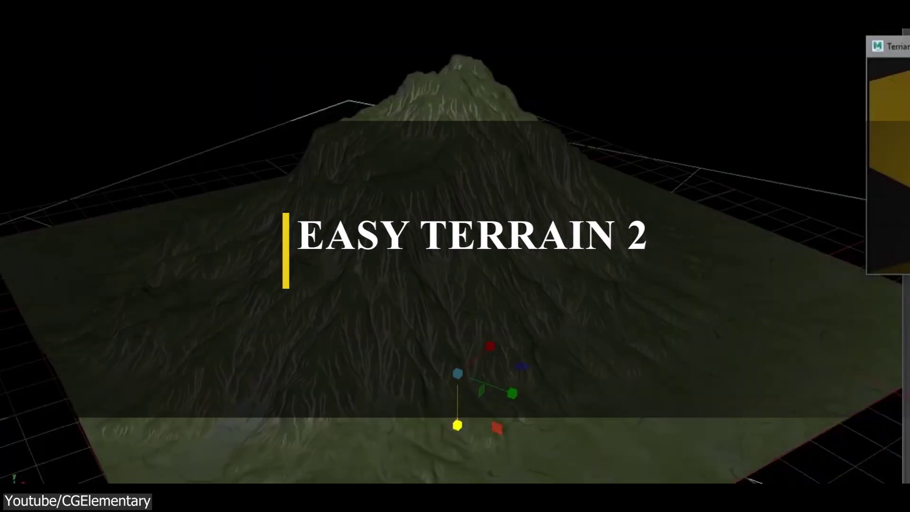
alt+drag(379, 279, 351, 284)
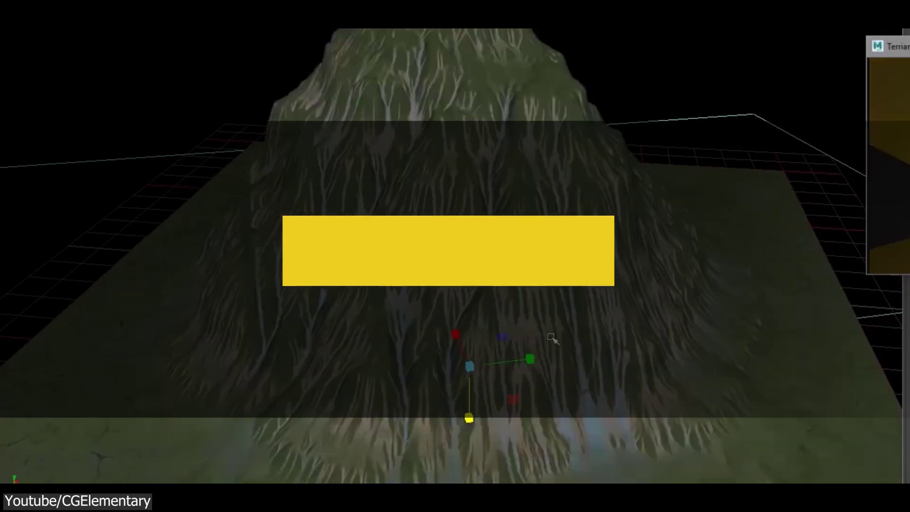
Move and scale the terrain handles to shape terrain over the flat discs and on the rhino's back
alt+drag(635, 293, 571, 259)
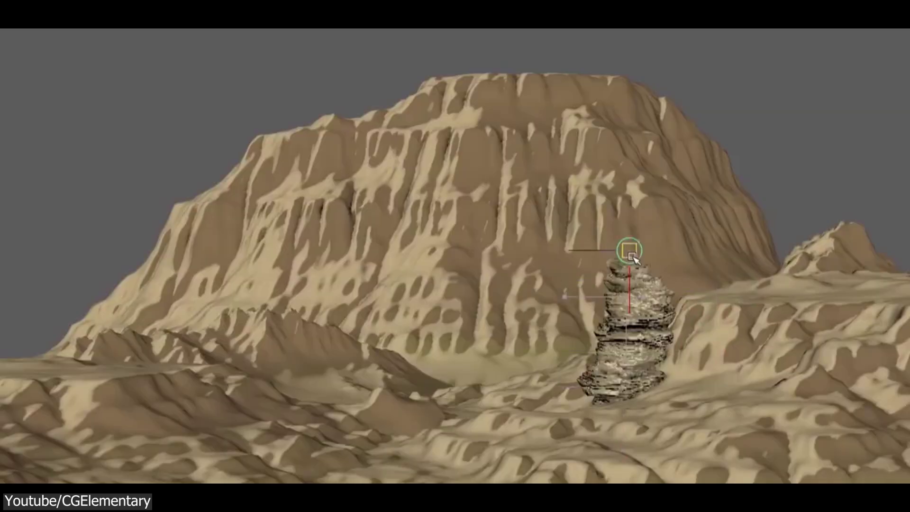
drag(764, 192, 59, 387)
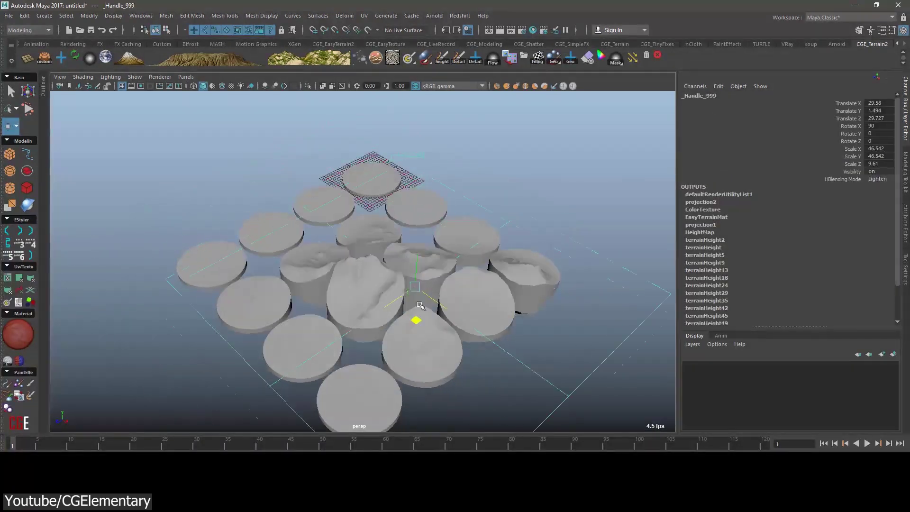
key(r)
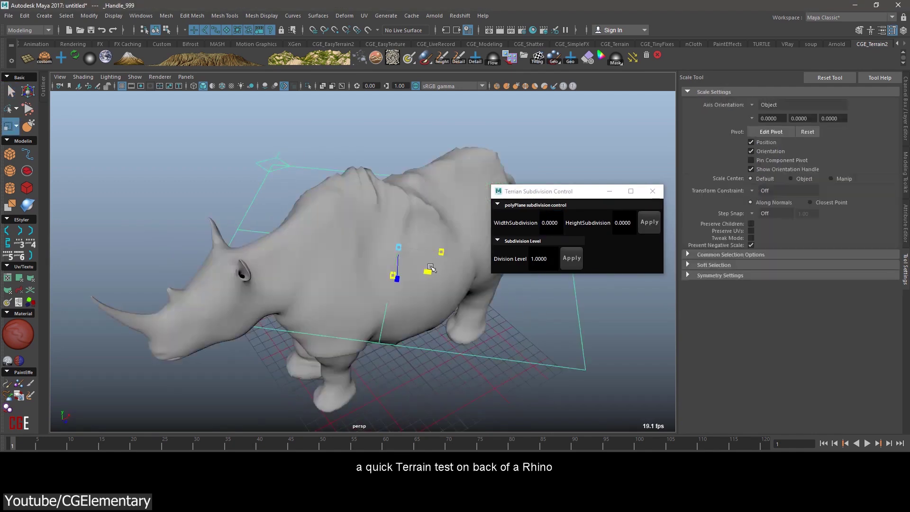
scroll(449, 308, up, 5)
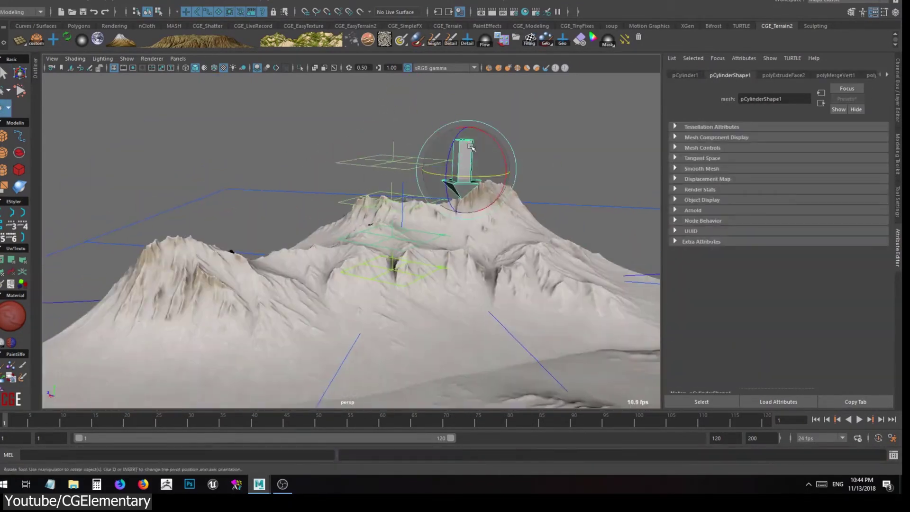
alt+drag(448, 180, 477, 199)
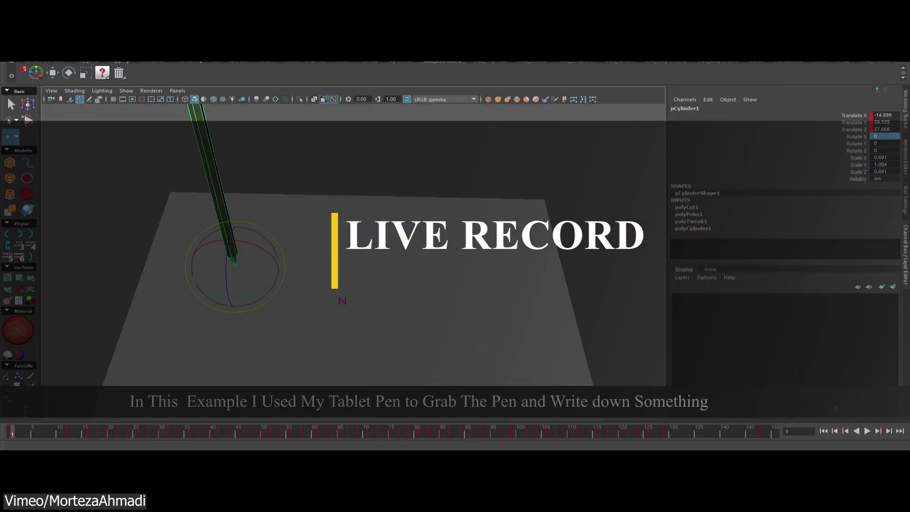
Record the pen cylinder's live motion writing "Hello" on the plane and play the animation back
key(Escape)
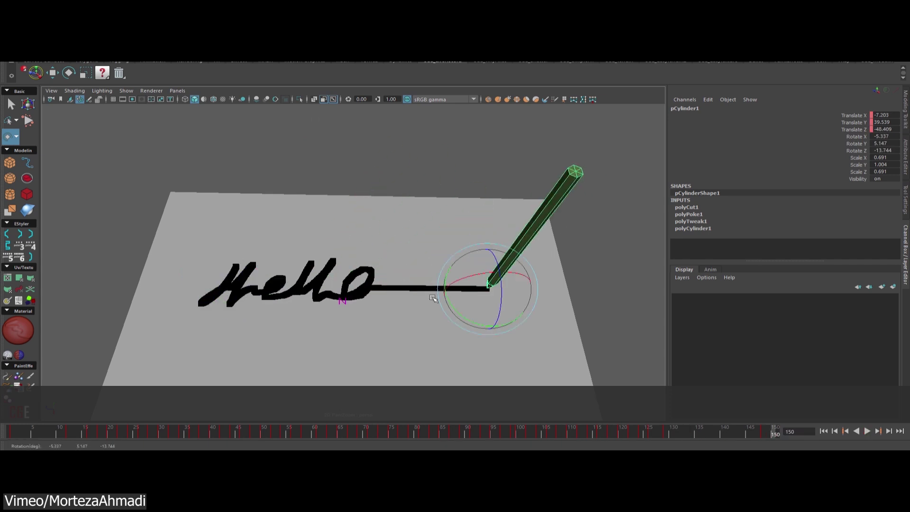
key(alt+v)
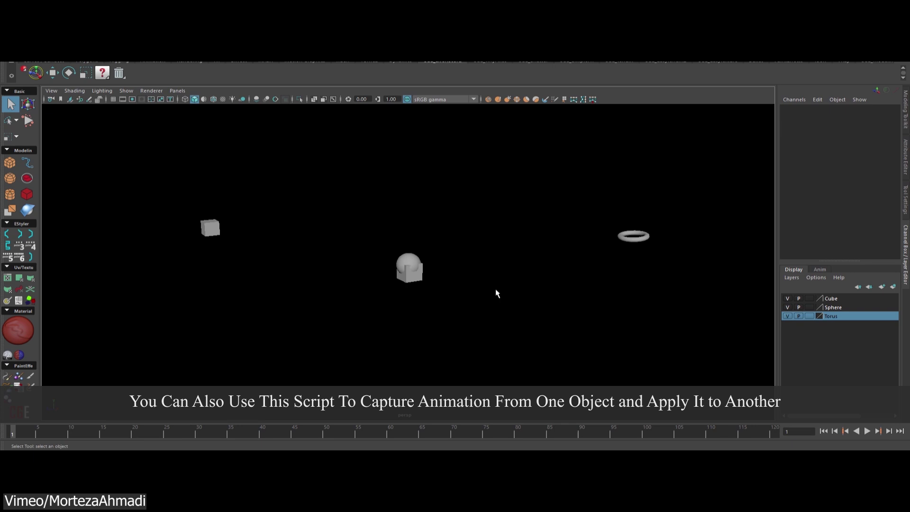
Capture one combined animation from the cube, sphere and torus along the timeline, and toggle the Torus layer's visibility
click(421, 275)
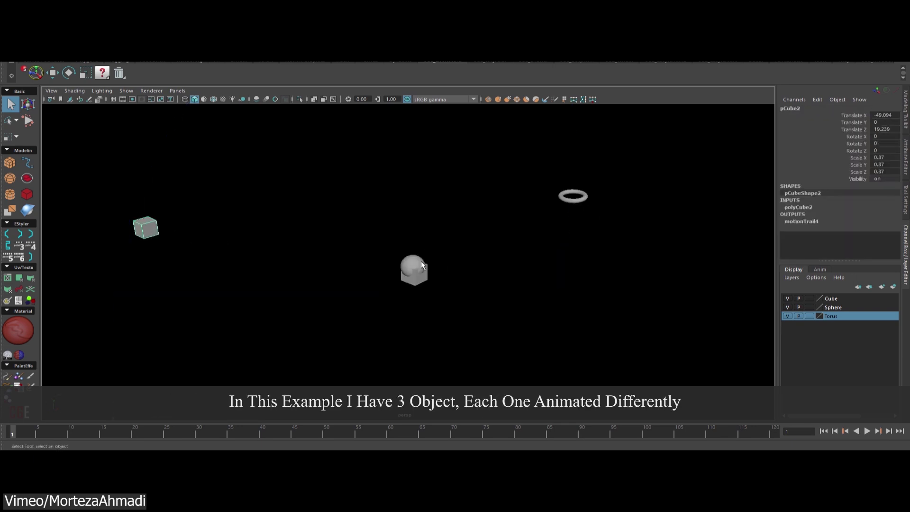
alt+drag(421, 260, 438, 269)
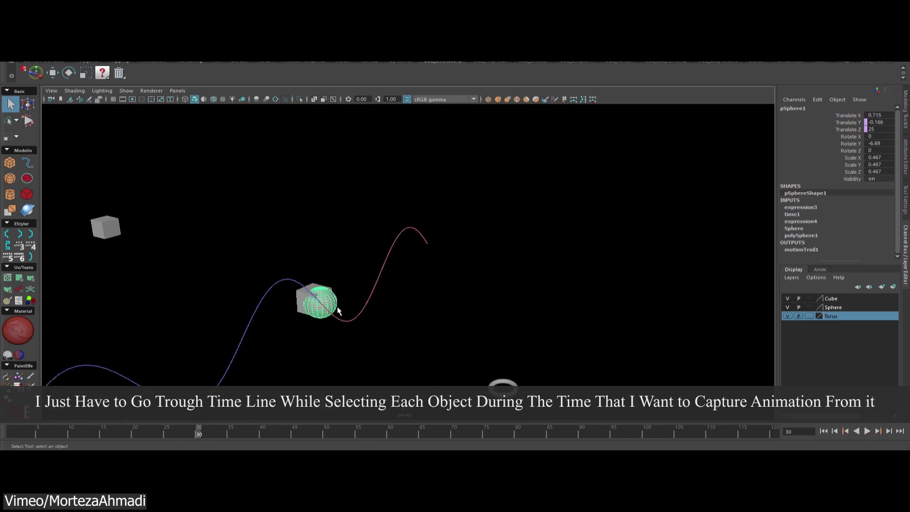
drag(198, 433, 222, 434)
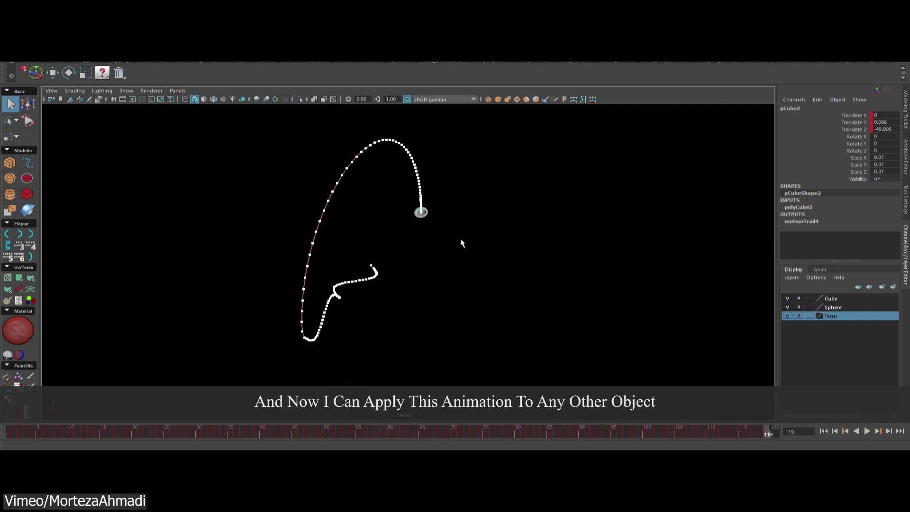
click(787, 316)
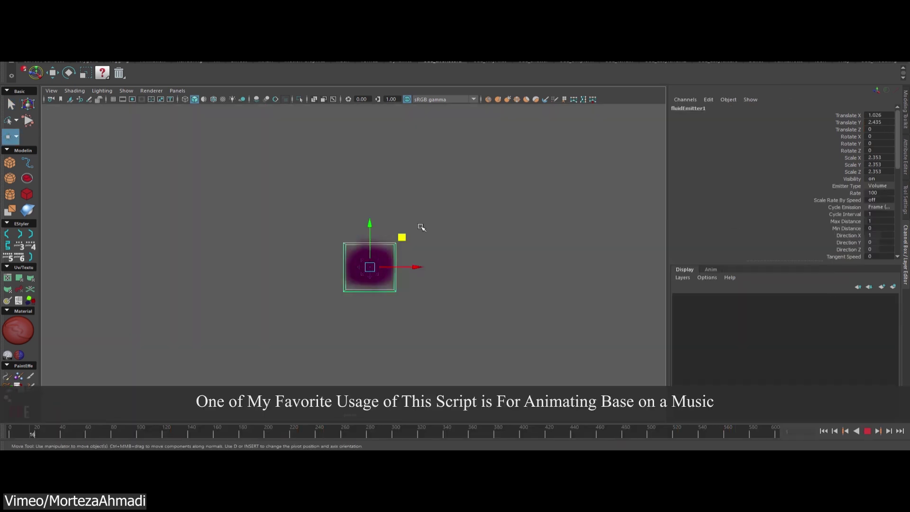
Move the fluid emitter around during live recording to animate it to the music
mouse_move(421, 227)
middle_down()
mouse_move(269, 290)
mouse_move(470, 168)
mouse_move(297, 185)
mouse_move(447, 199)
mouse_move(452, 254)
mouse_move(389, 239)
mouse_move(348, 214)
mouse_move(482, 185)
middle_up()
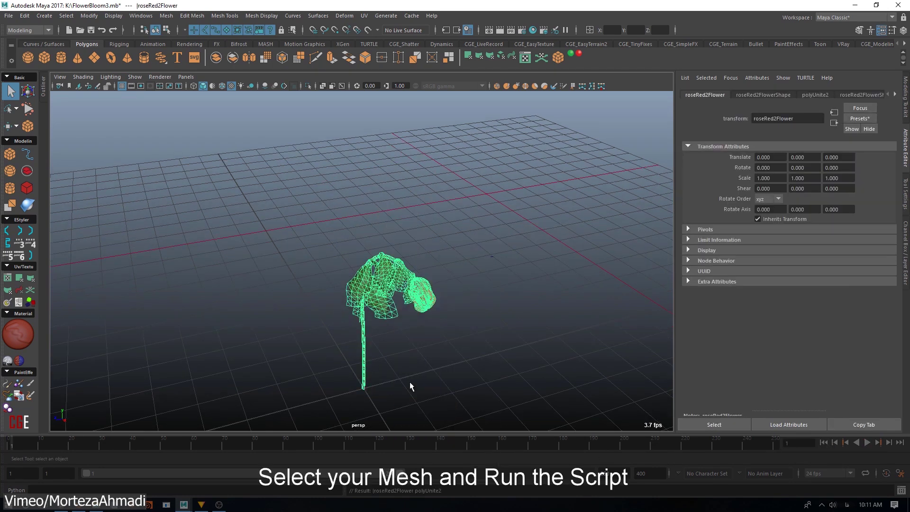
Run the live record script on the rose flower mesh and activate the Move tool
click(462, 266)
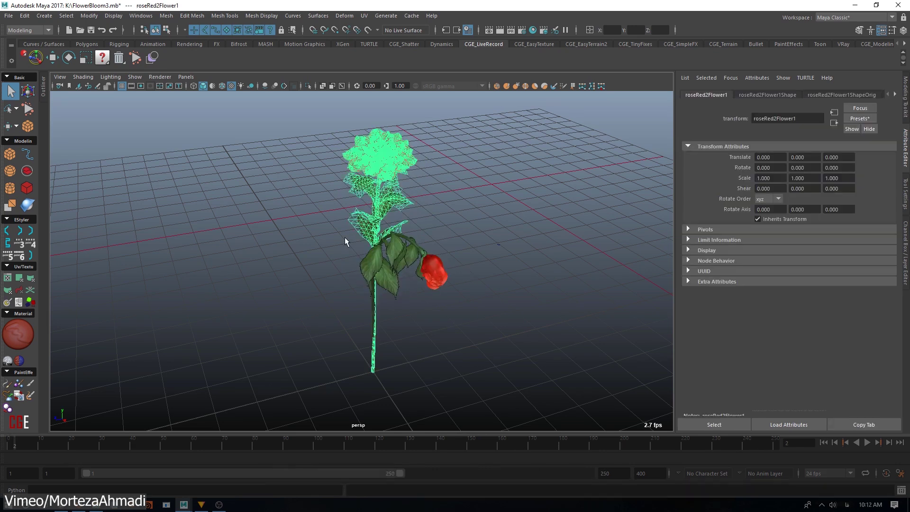
key(w)
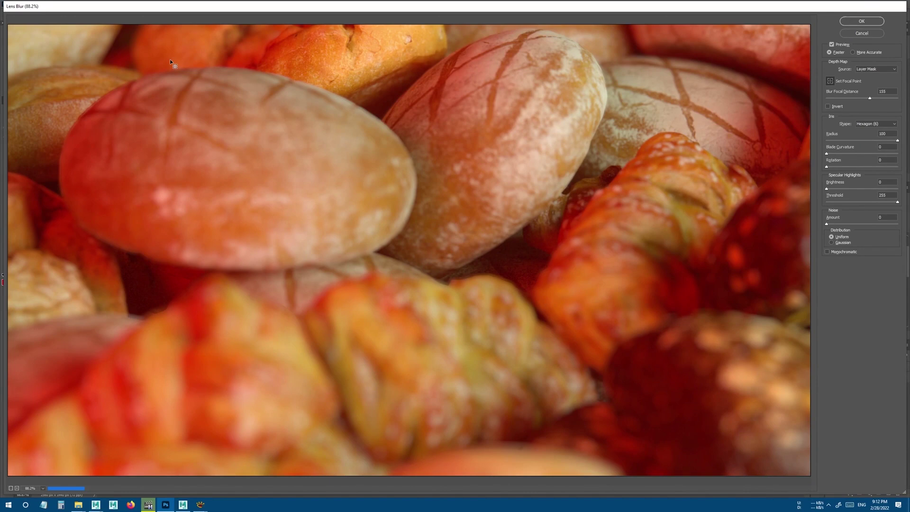
Switch to Photoshop and set the Lens Blur focal point on the pointed loaf at the back of the bread render
click(445, 118)
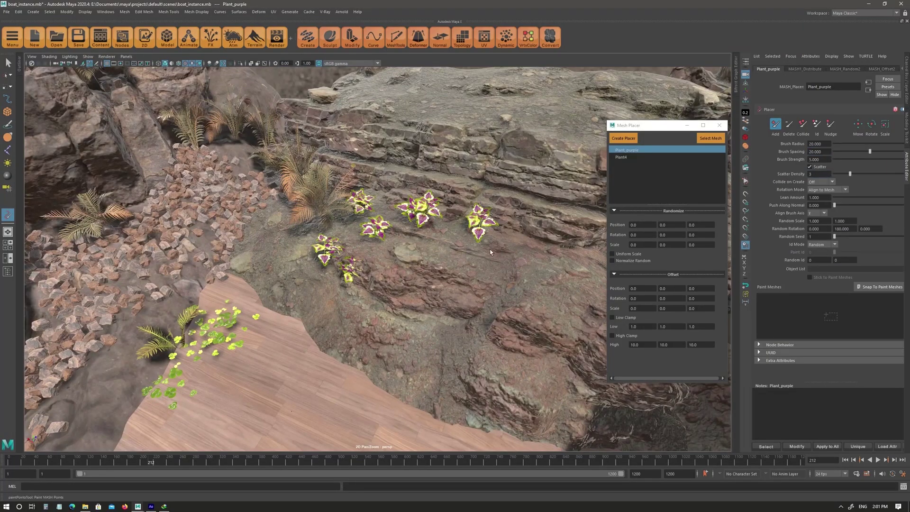
Scatter Plant_purple instances across the rock surface with the Mesh Placer brush
alt+drag(526, 273, 537, 270)
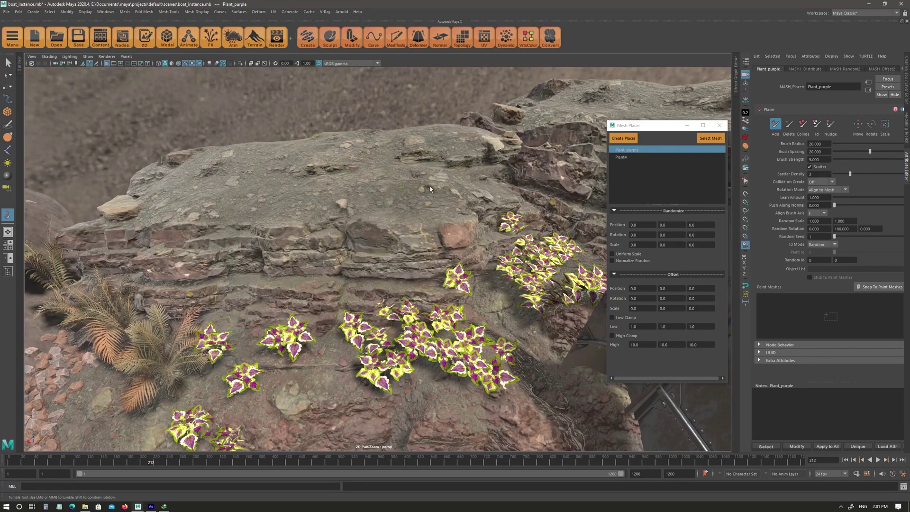
alt+drag(322, 201, 341, 205)
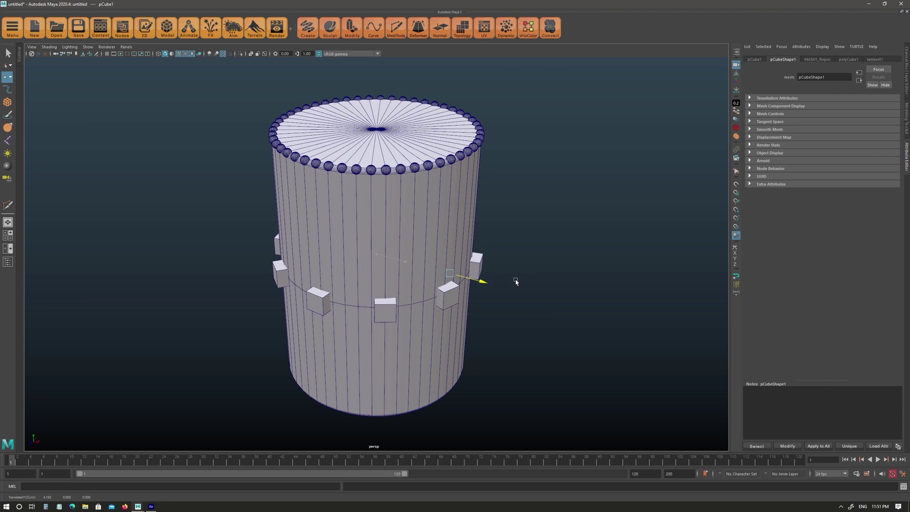
Move the source cube away from the cylinder and adjust the offset of its copies along the edge curve
middle_drag(515, 281, 564, 281)
key(ctrl+a)
middle_drag(619, 217, 529, 222)
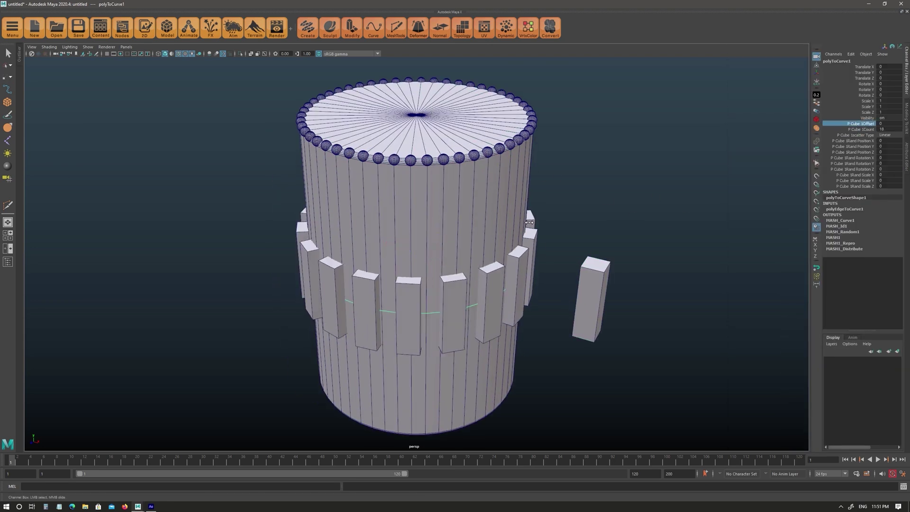
Pull the vertices on the cylinder's side inward to bend the curve that carries the cube copies
click(555, 263)
drag(555, 264, 516, 283)
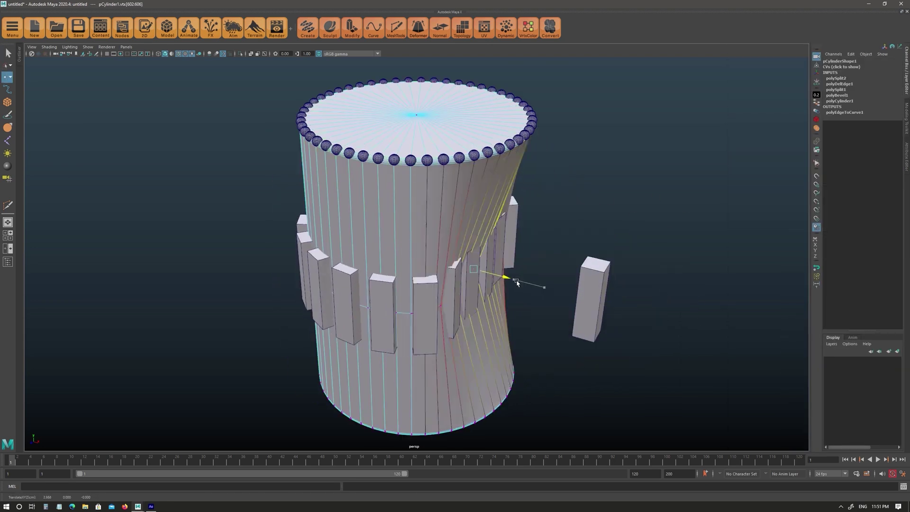